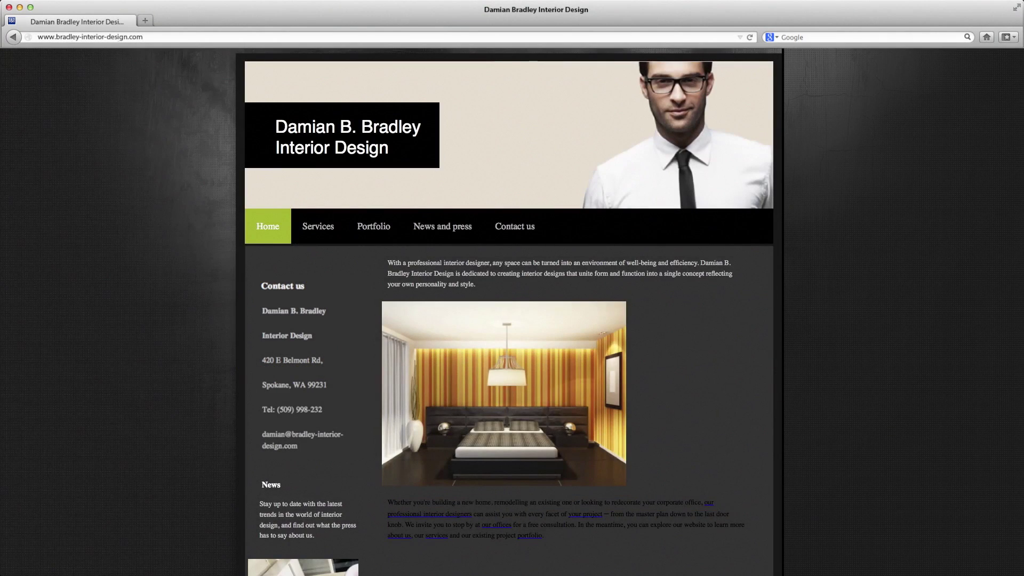
# Step: Page through the layout templates and apply the orange template to the website
pyautogui.click(992, 136)
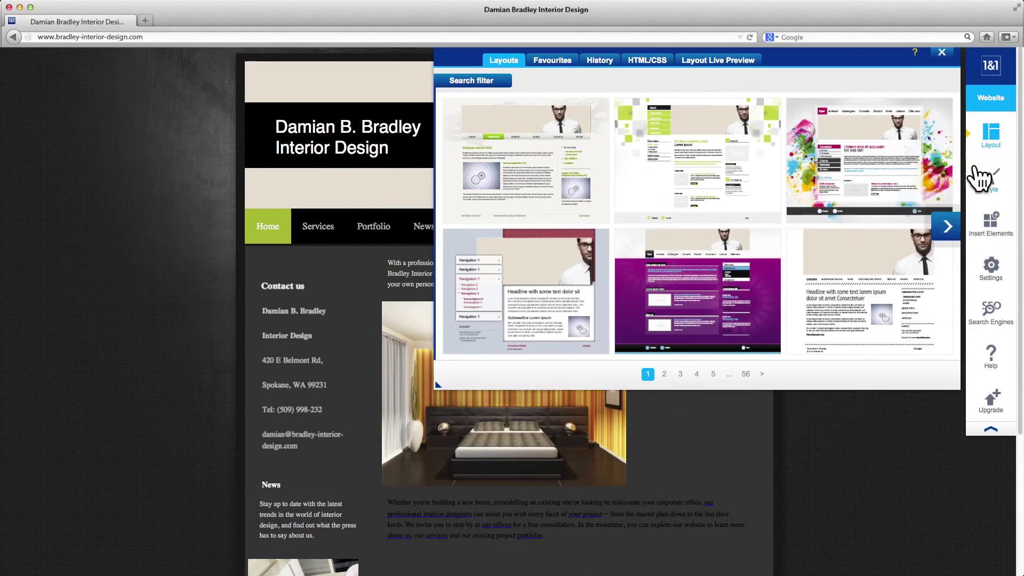
pyautogui.click(952, 229)
pyautogui.click(952, 228)
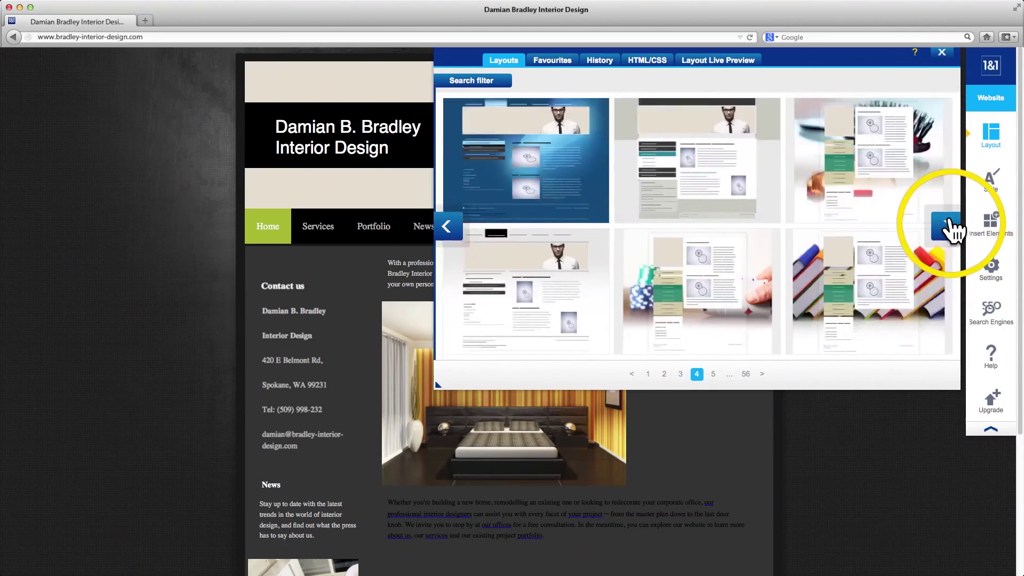
pyautogui.click(952, 229)
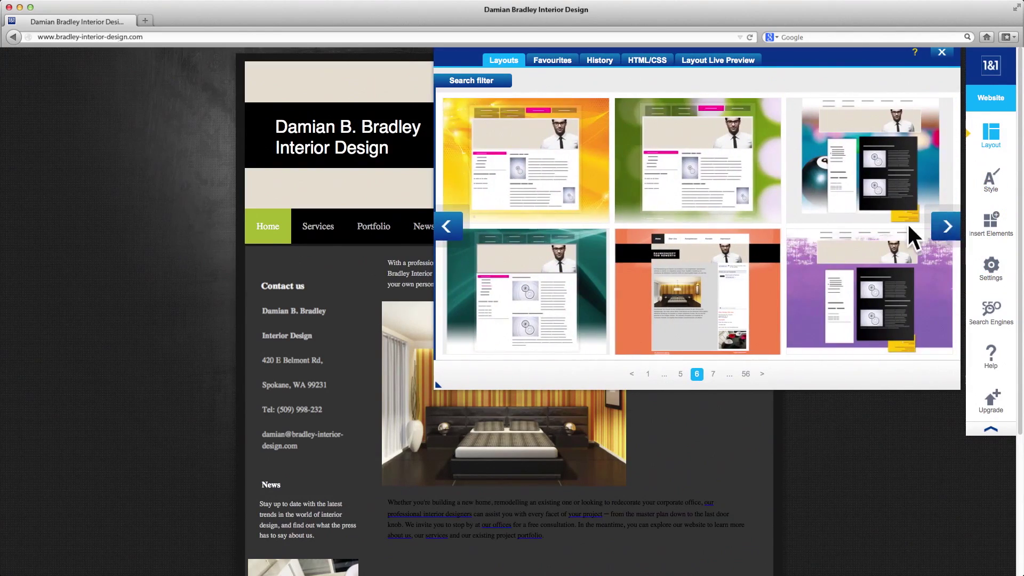
pyautogui.click(745, 297)
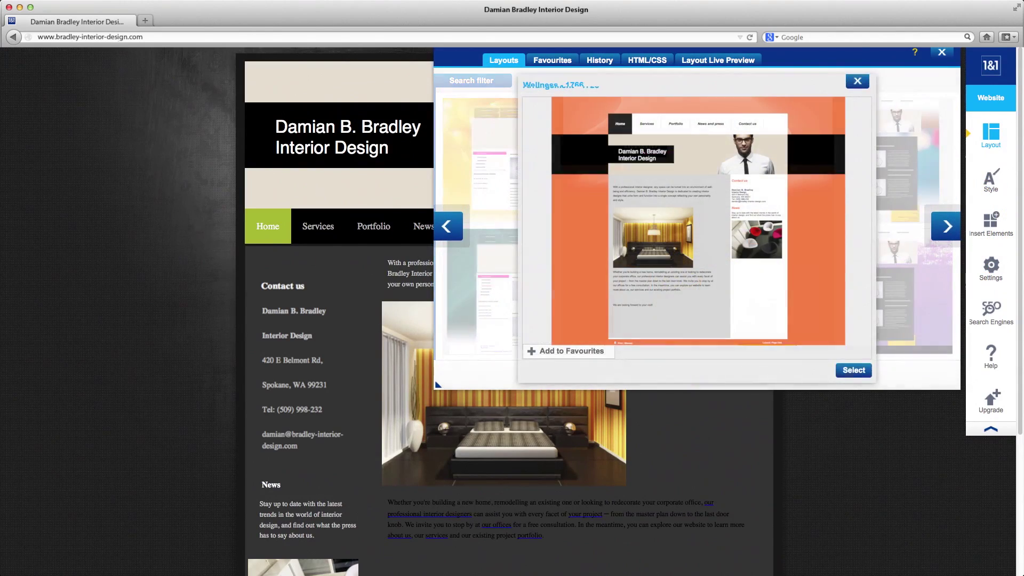
pyautogui.click(843, 360)
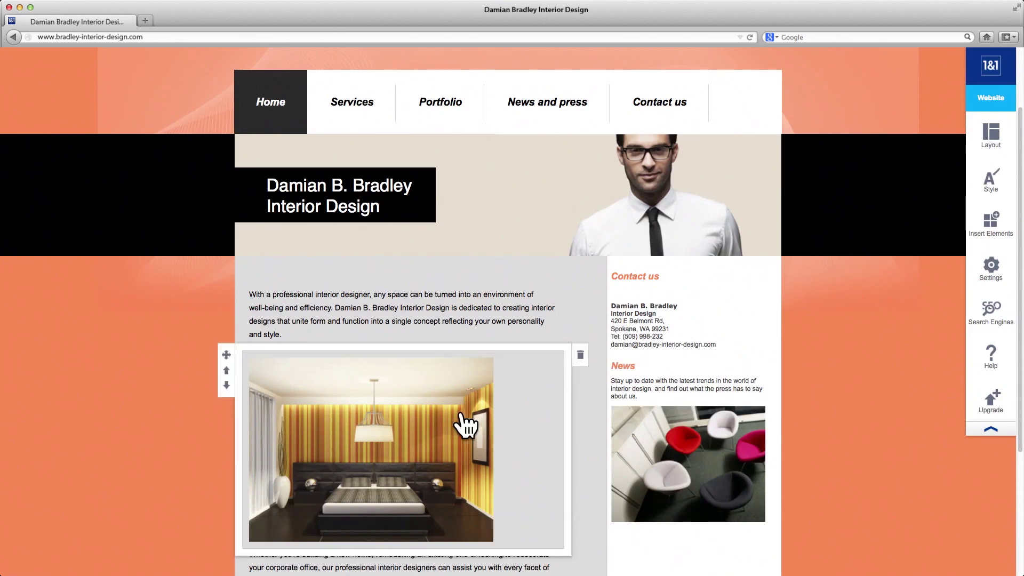
# Step: Move the bedroom photo above the intro text and News above Contact us
pyautogui.moveTo(464, 423); pyautogui.dragTo(455, 304)
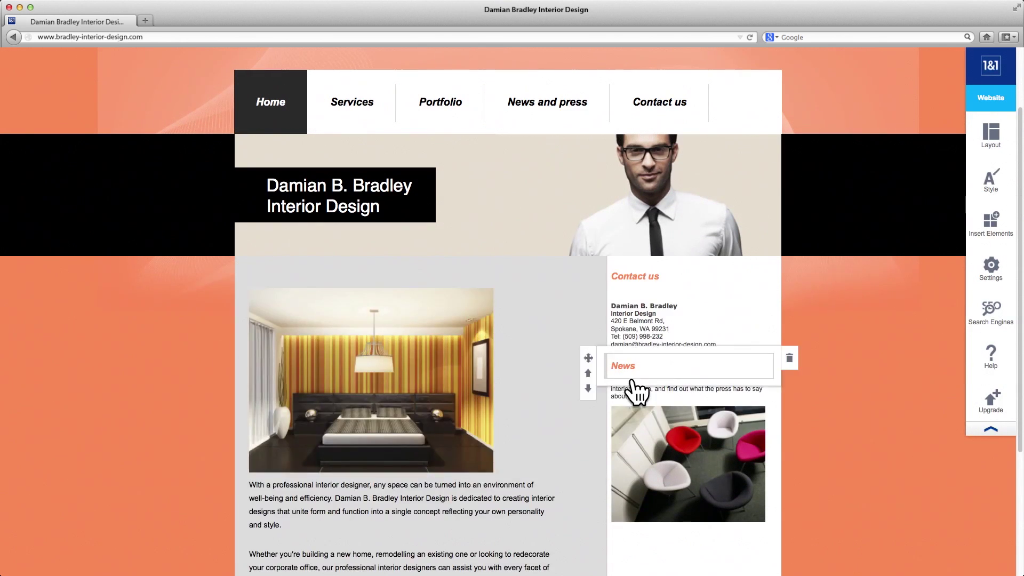
pyautogui.moveTo(637, 392); pyautogui.dragTo(638, 281)
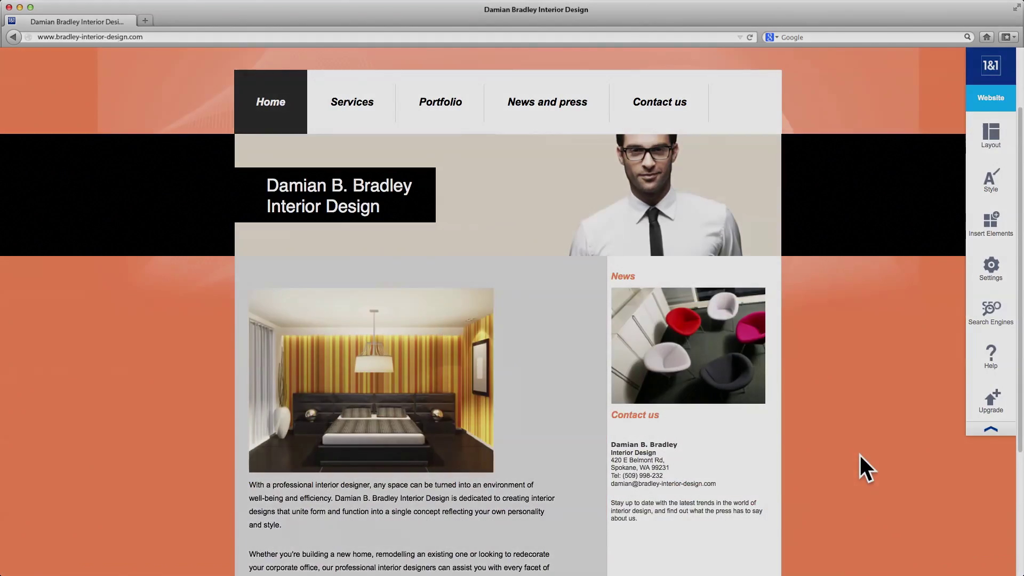
pyautogui.click(760, 305)
pyautogui.click(760, 305)
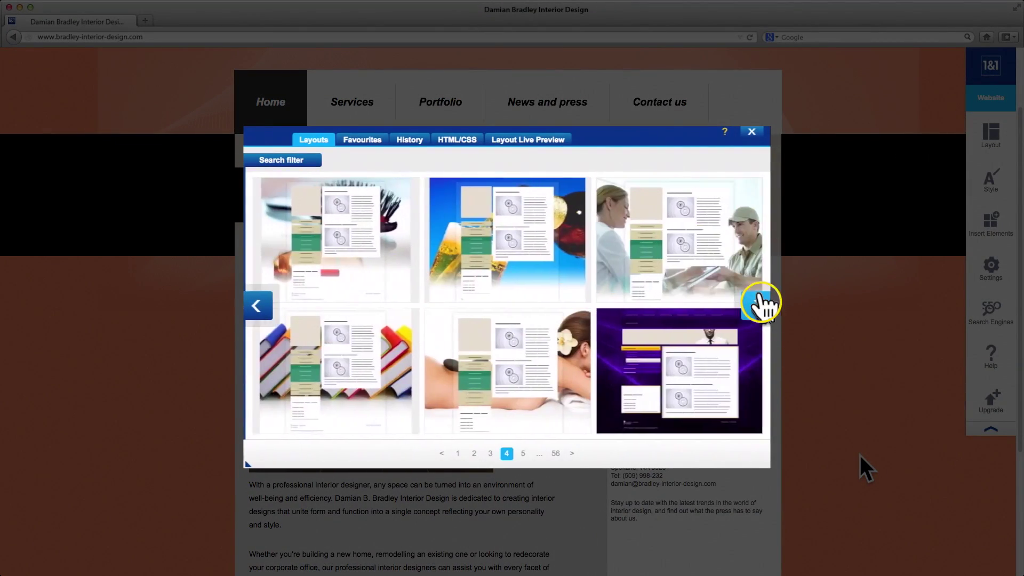
pyautogui.click(760, 305)
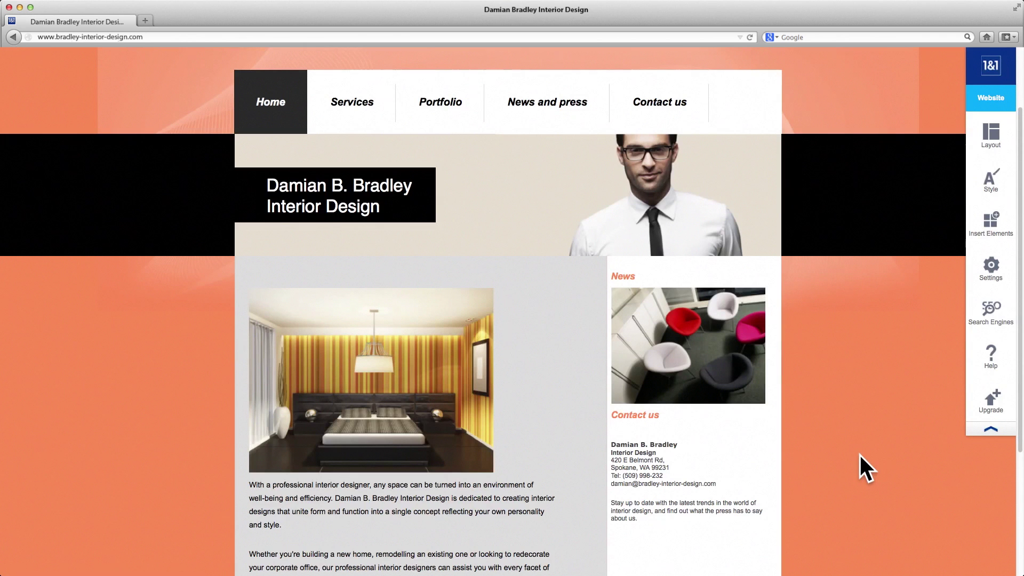
# Step: Choose 'Yes, activate optimisation for smartphones' under Settings > Mobile Website and save
pyautogui.click(984, 278)
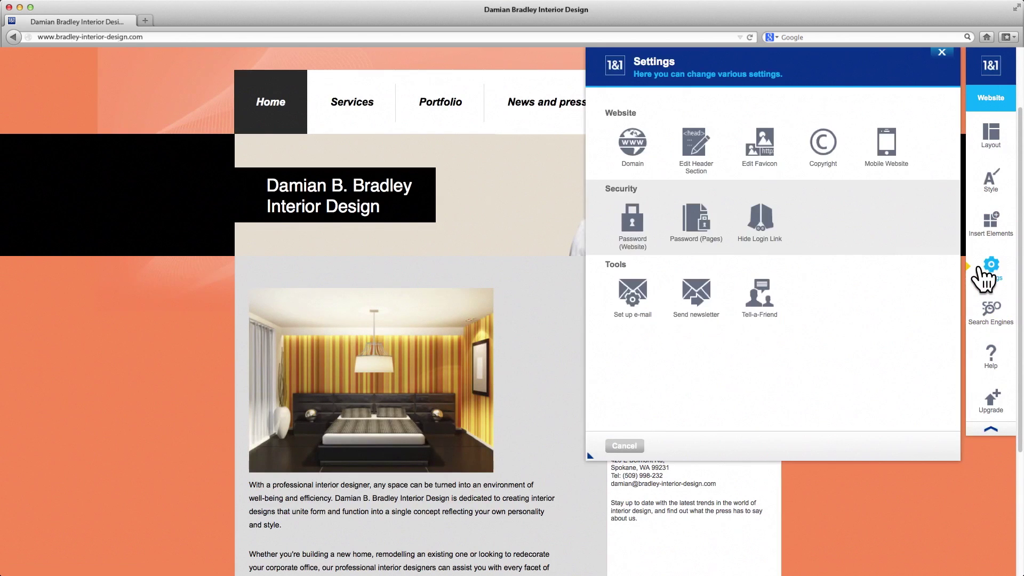
pyautogui.click(892, 165)
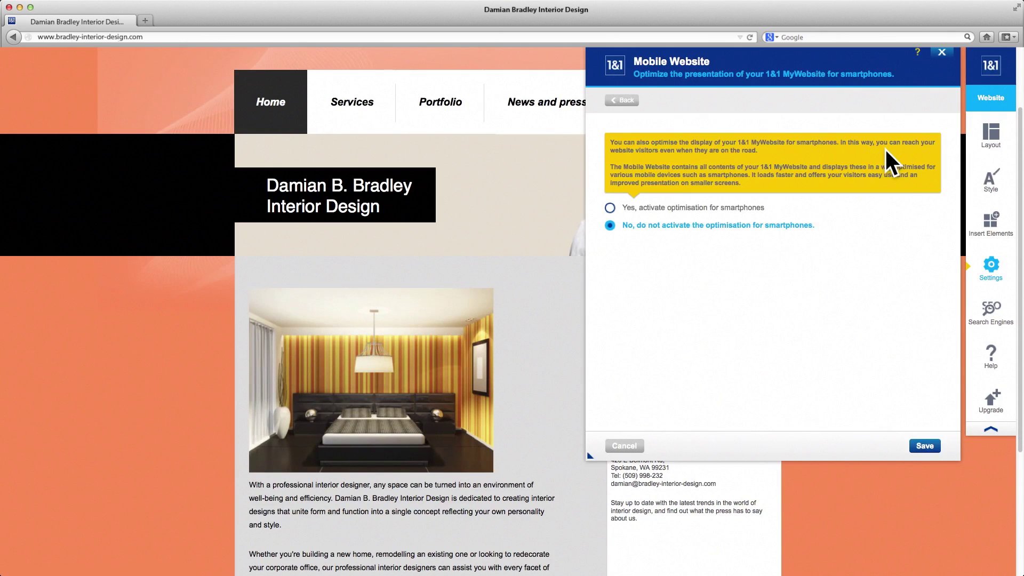
pyautogui.click(610, 209)
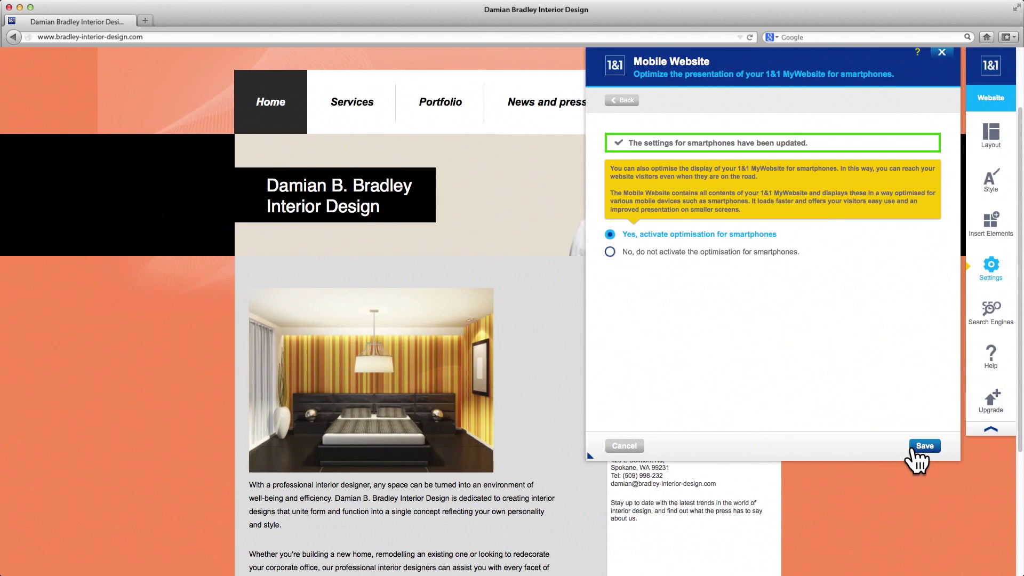
pyautogui.click(920, 448)
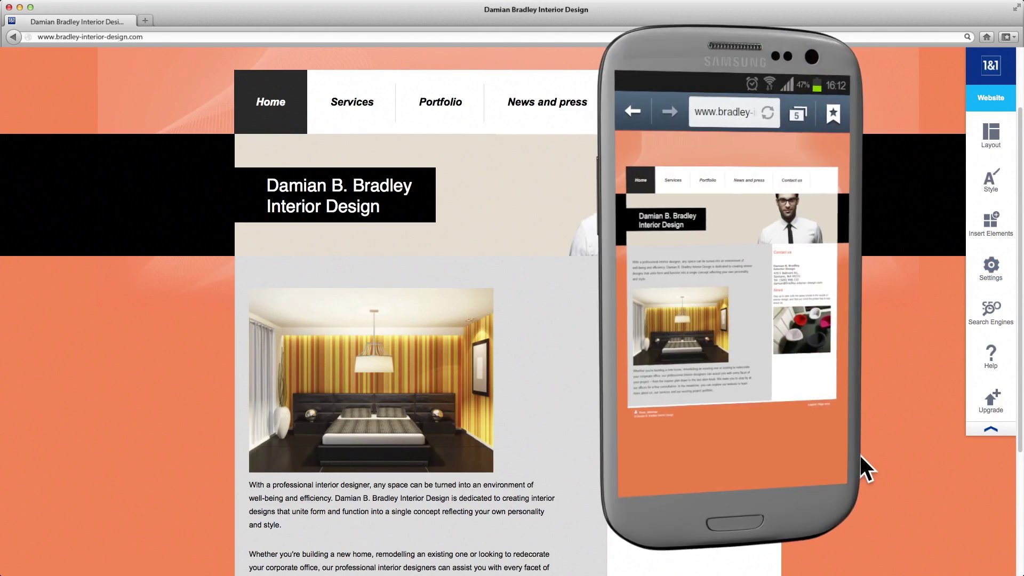